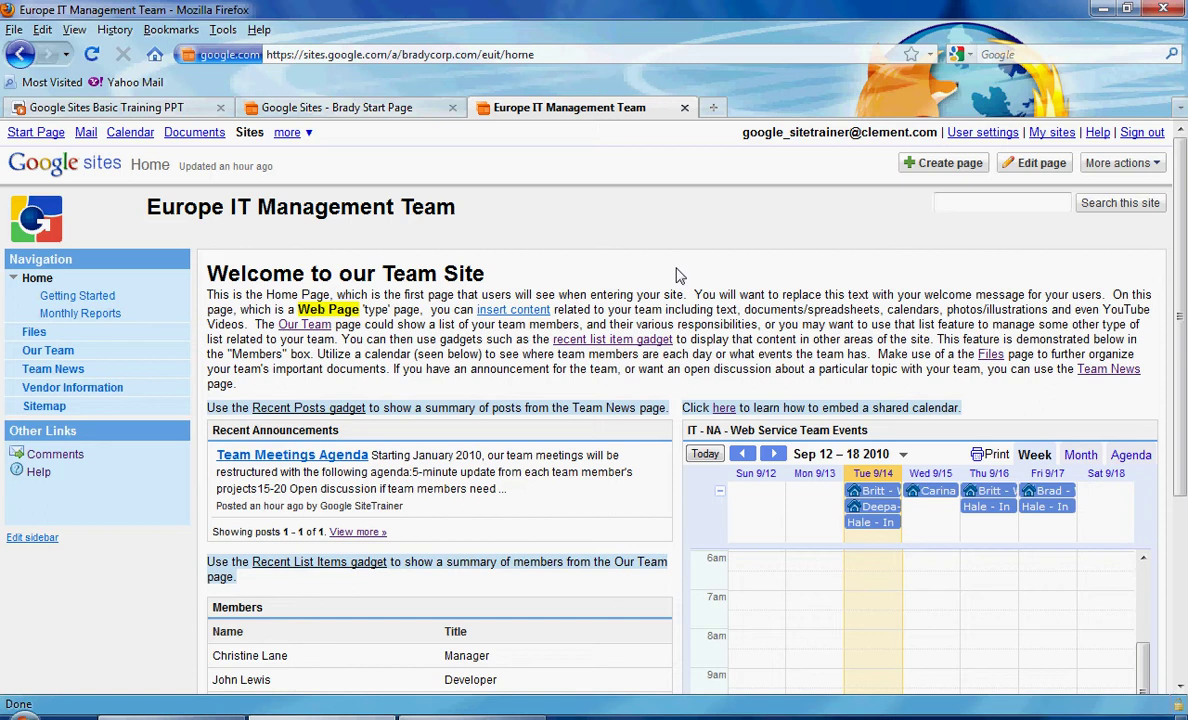
Go to the Our Team list page from the Navigation sidebar.
{"action": "left_click", "coordinate": [50, 351]}
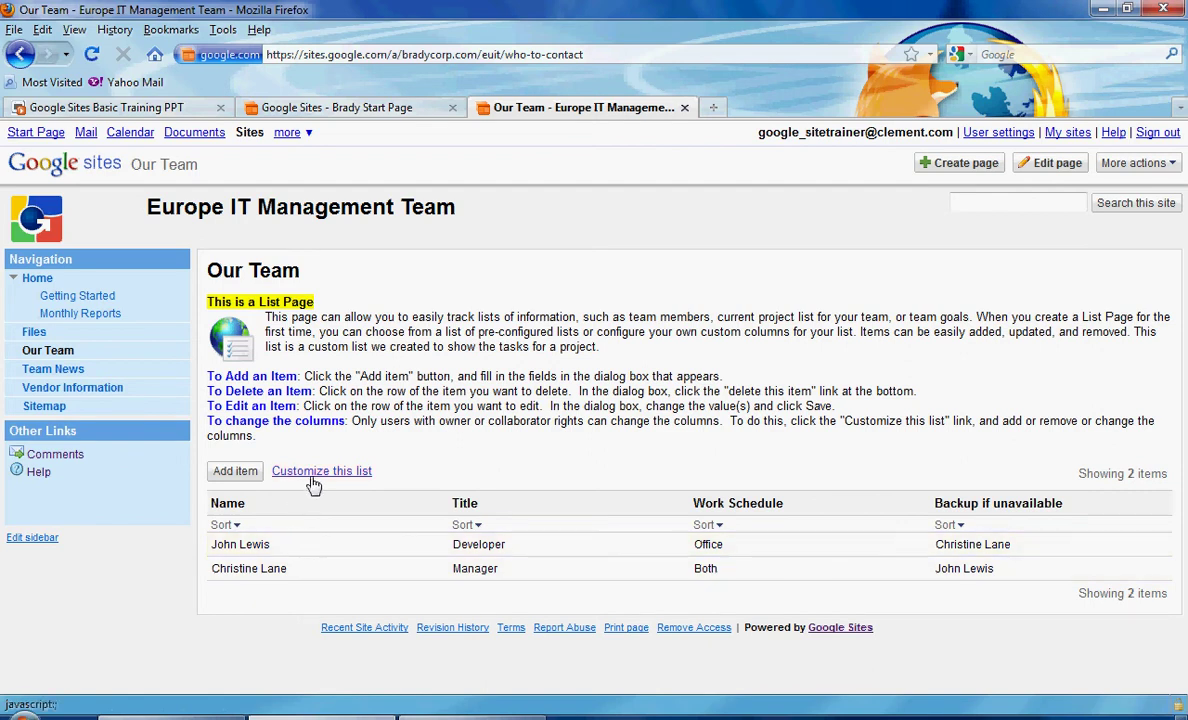
Add a new list item with the team member's name and title Project Manager.
{"action": "left_click", "coordinate": [242, 479]}
{"action": "left_click_drag", "start_coordinate": [477, 322], "coordinate": [434, 282]}
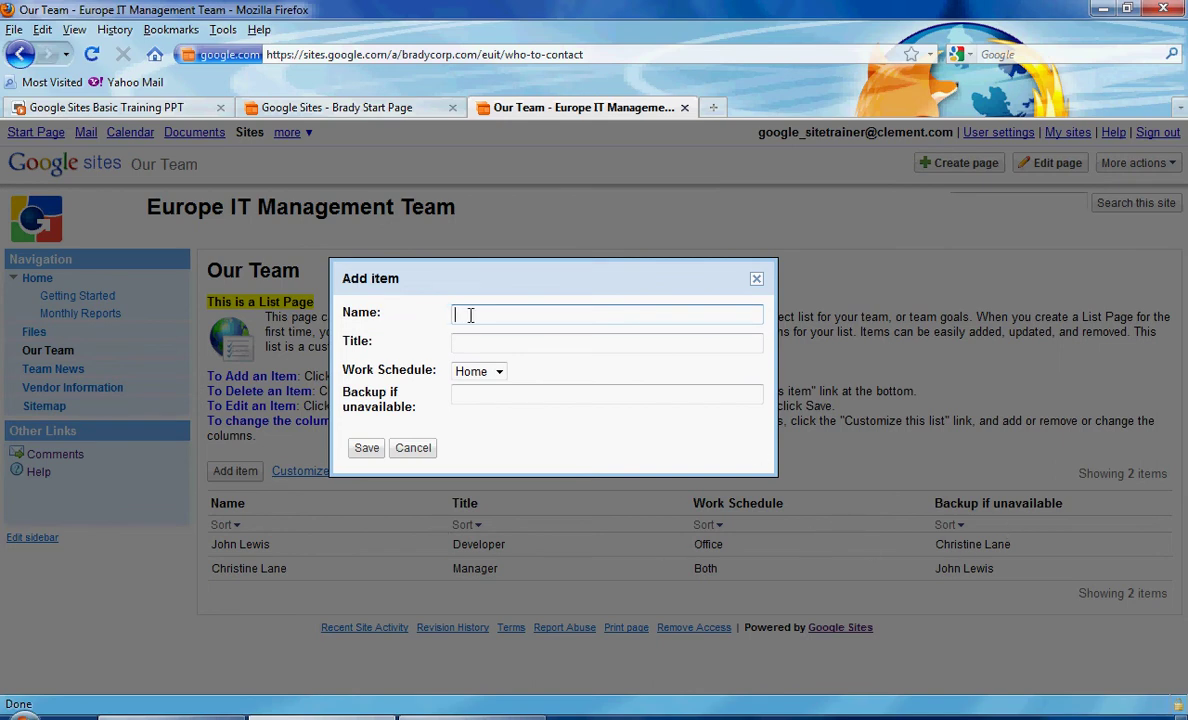
{"action": "key", "text": "Tab"}
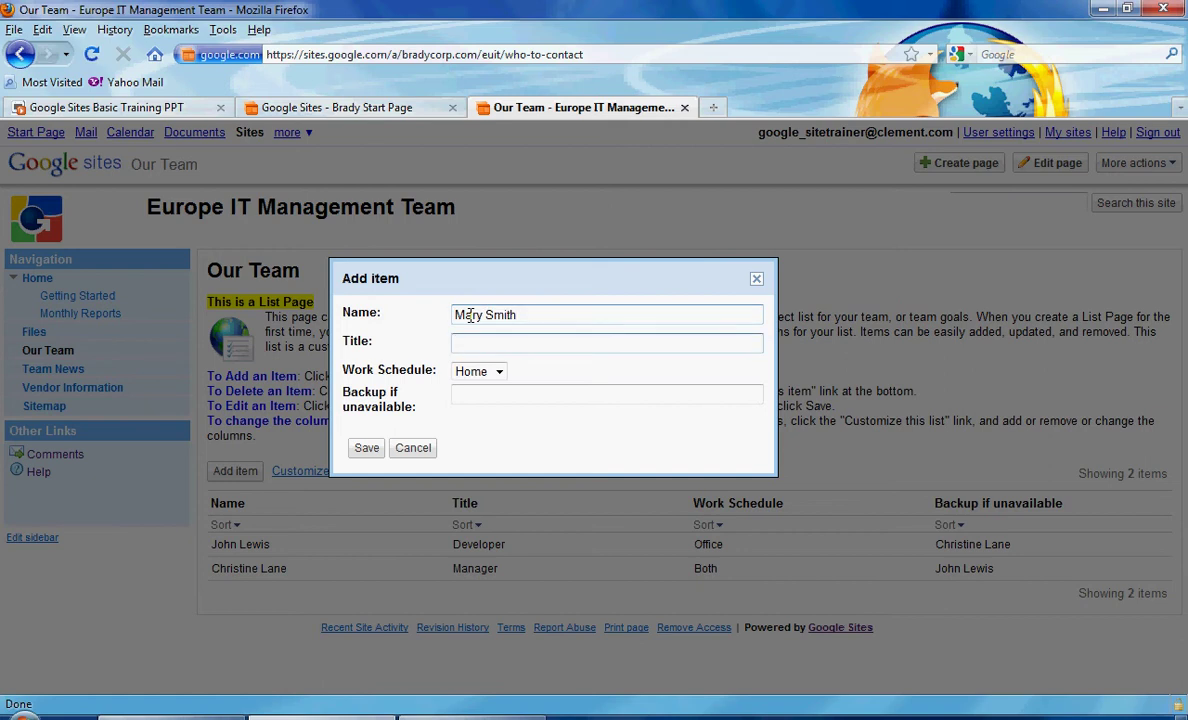
{"action": "type", "text": "Project Manager"}
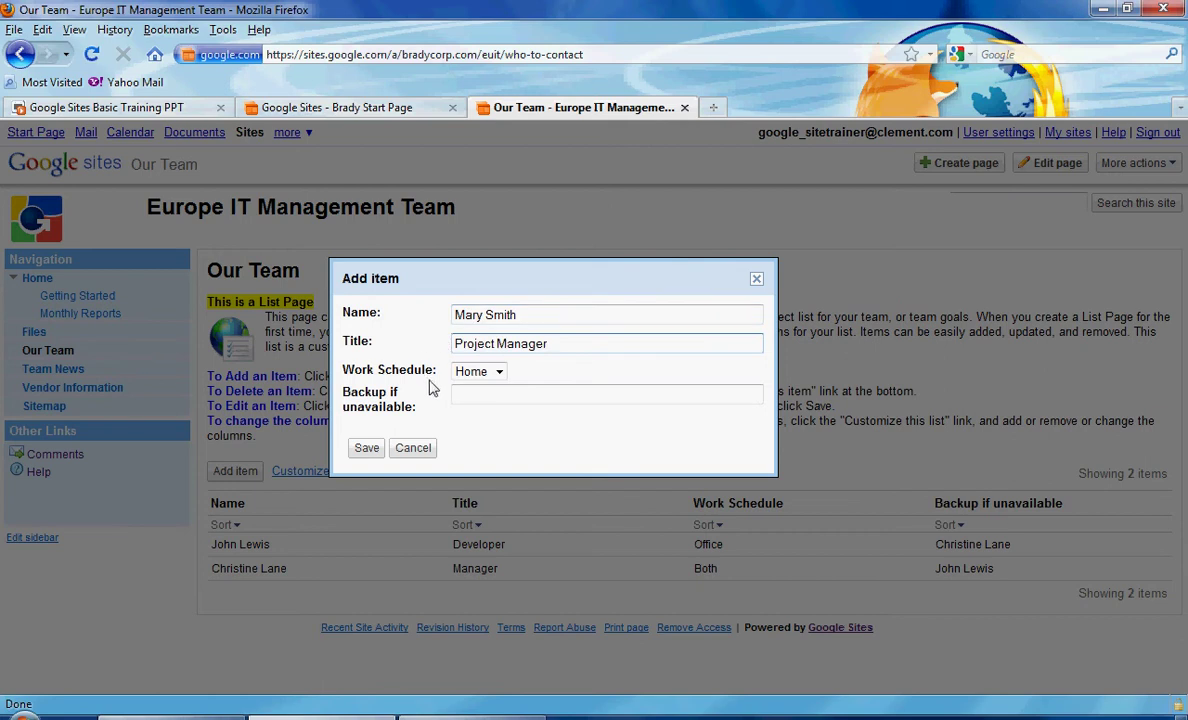
Set Work Schedule to Office, enter the backup colleague's name, and save the item.
{"action": "left_click", "coordinate": [486, 374]}
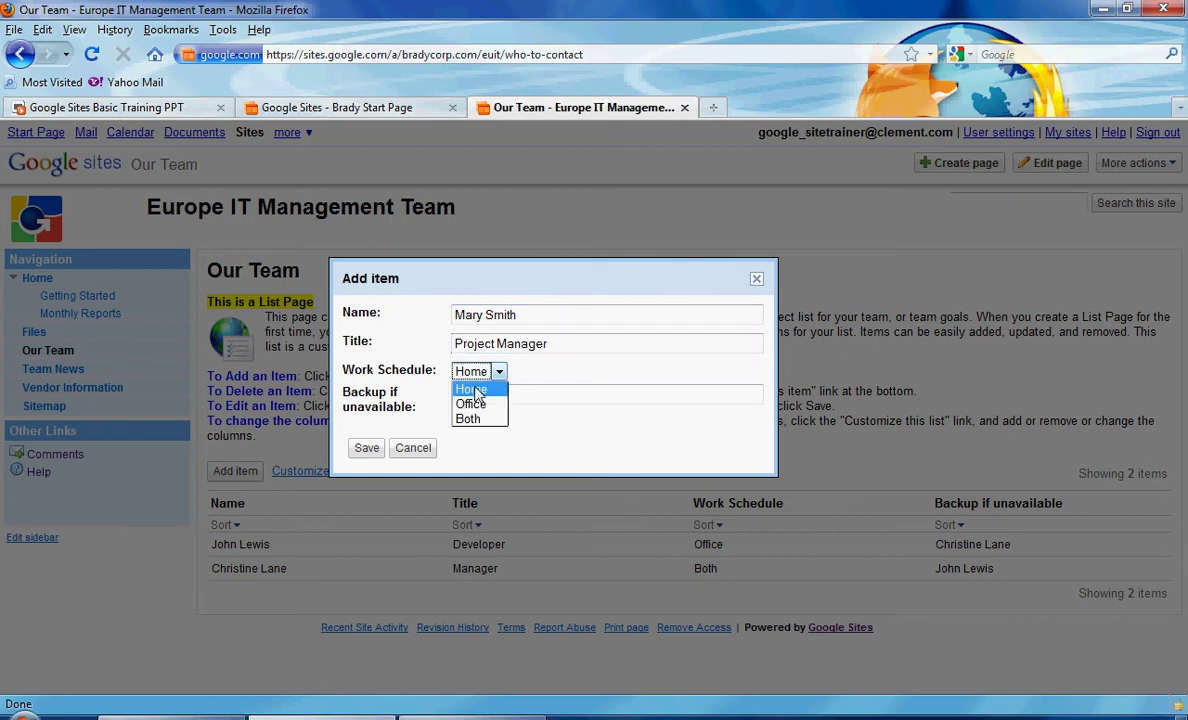
{"action": "left_click", "coordinate": [479, 403]}
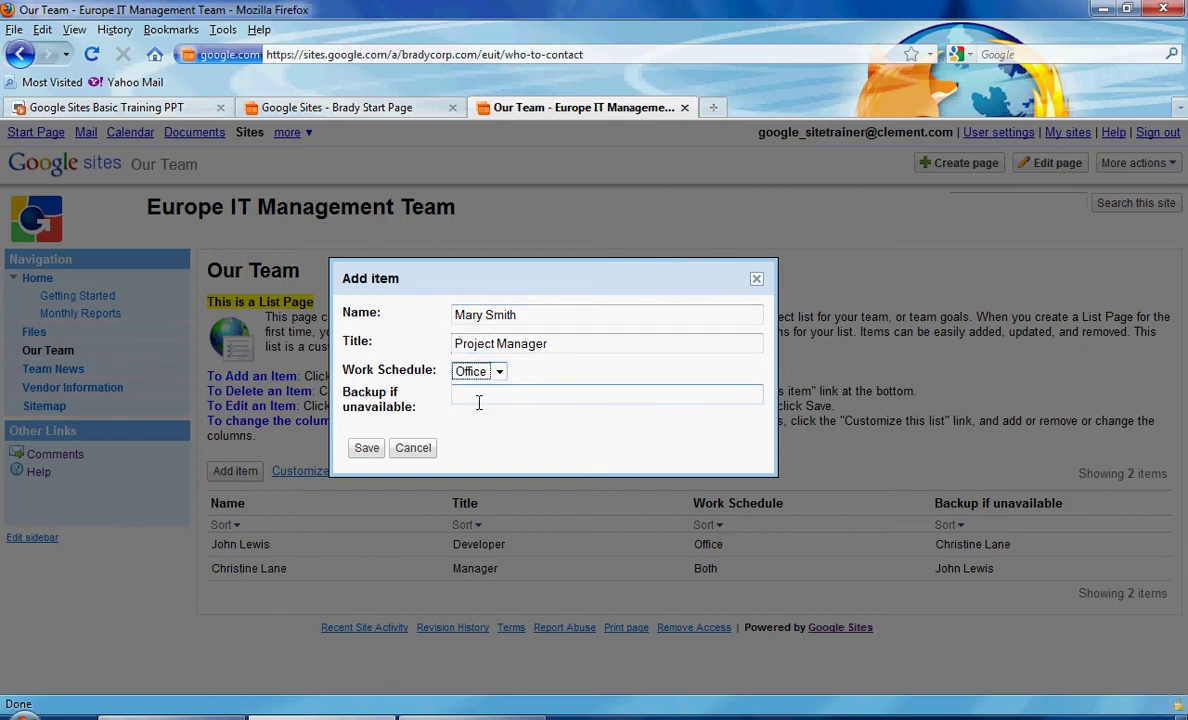
{"action": "left_click", "coordinate": [479, 398]}
{"action": "type", "text": "Jo"}
{"action": "key", "text": "BackSpace"}
{"action": "left_click", "coordinate": [366, 448]}
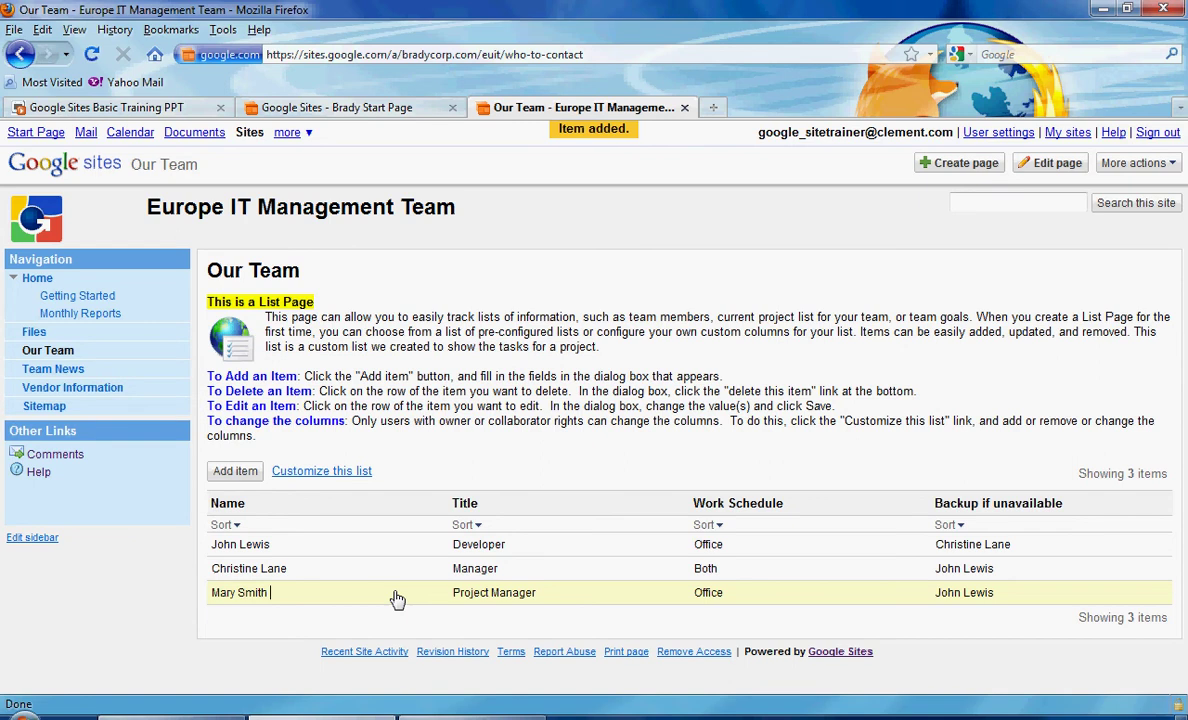
Change the Project Manager entry's Work Schedule from Office to Home and save.
{"action": "left_click", "coordinate": [397, 598]}
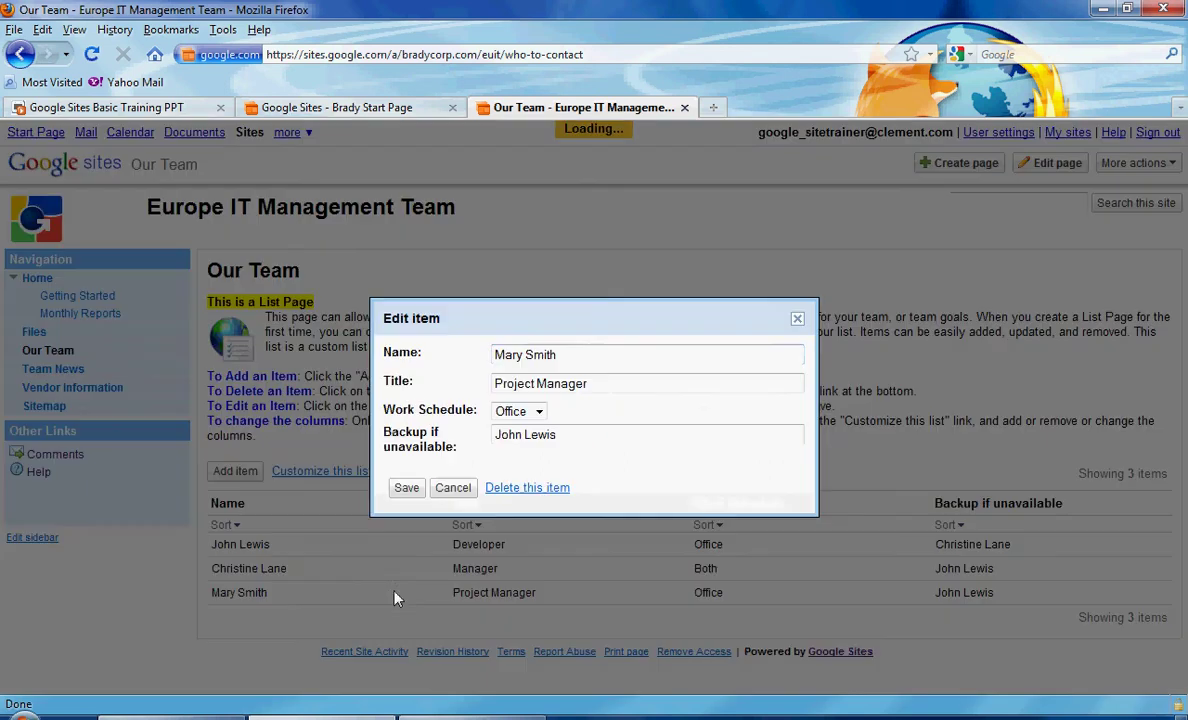
{"action": "left_click", "coordinate": [540, 413]}
{"action": "left_click", "coordinate": [531, 427]}
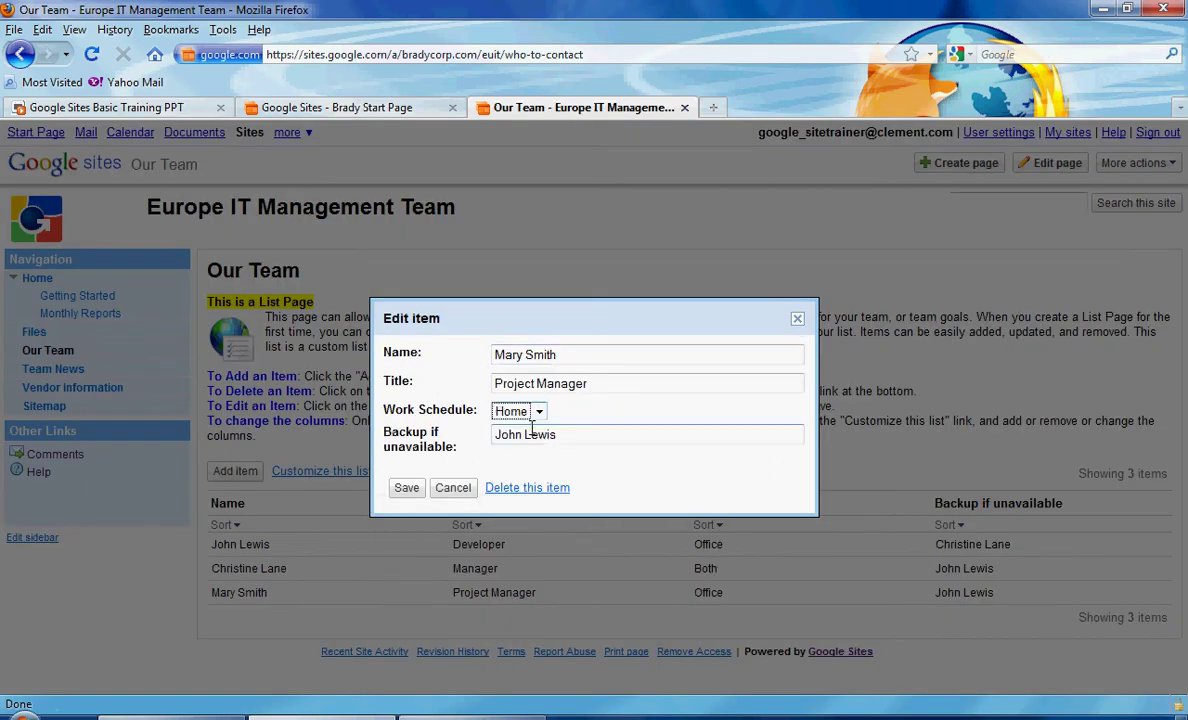
{"action": "left_click", "coordinate": [408, 492]}
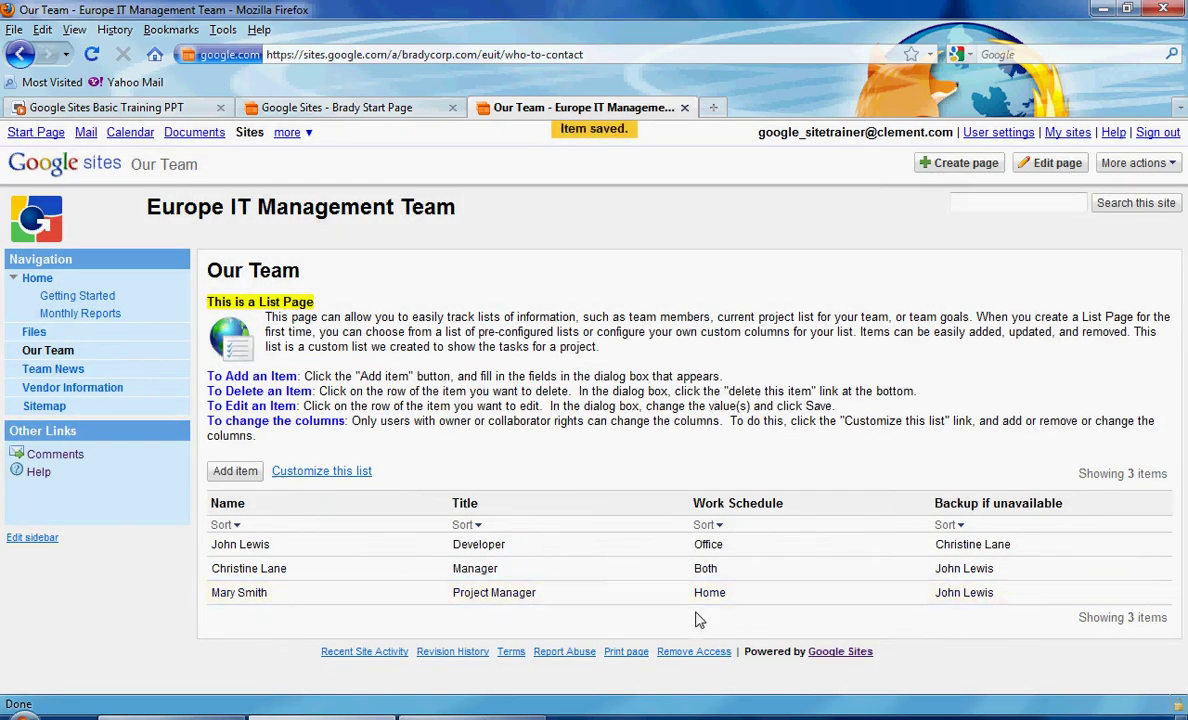
Delete the Project Manager item from the Our Team list.
{"action": "left_click", "coordinate": [378, 600]}
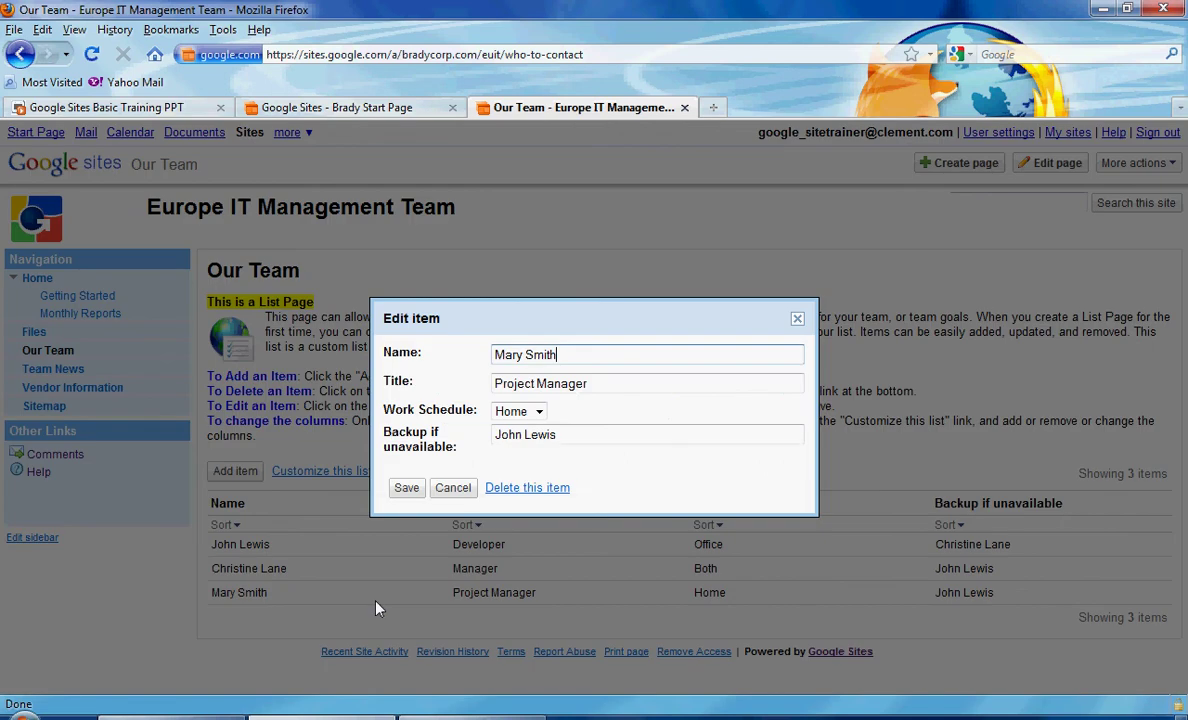
{"action": "left_click", "coordinate": [527, 488]}
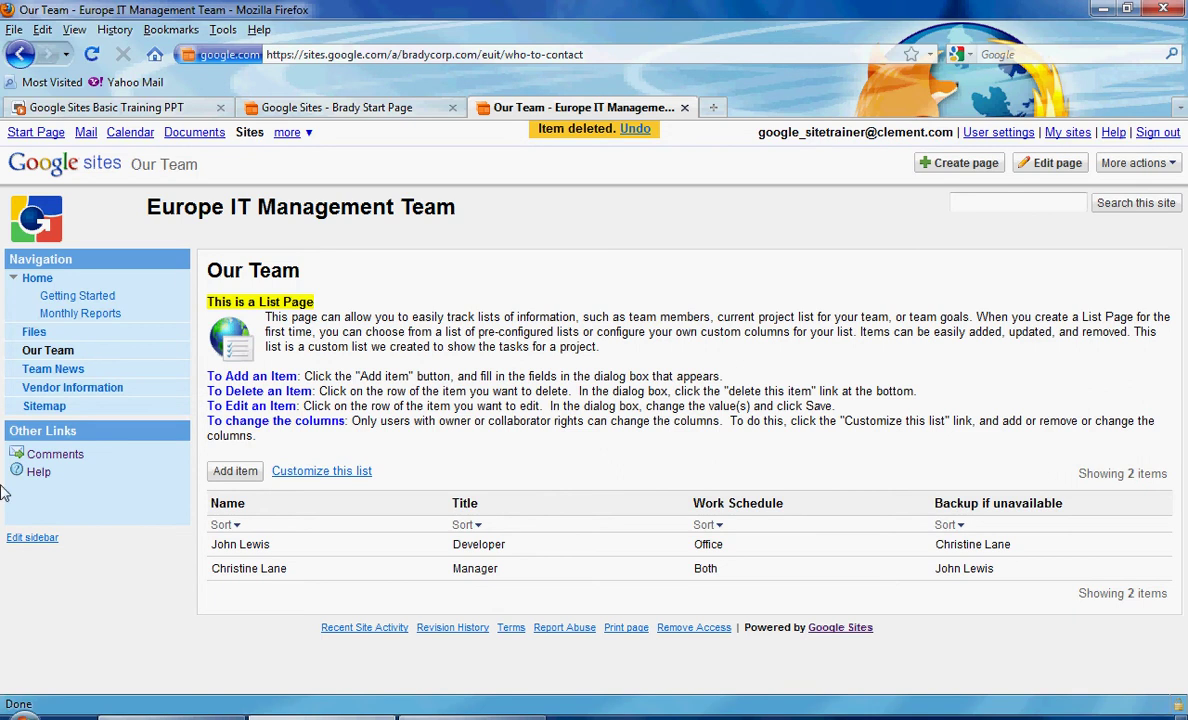
Go to the Team News page and scroll through its posts.
{"action": "left_click", "coordinate": [53, 369]}
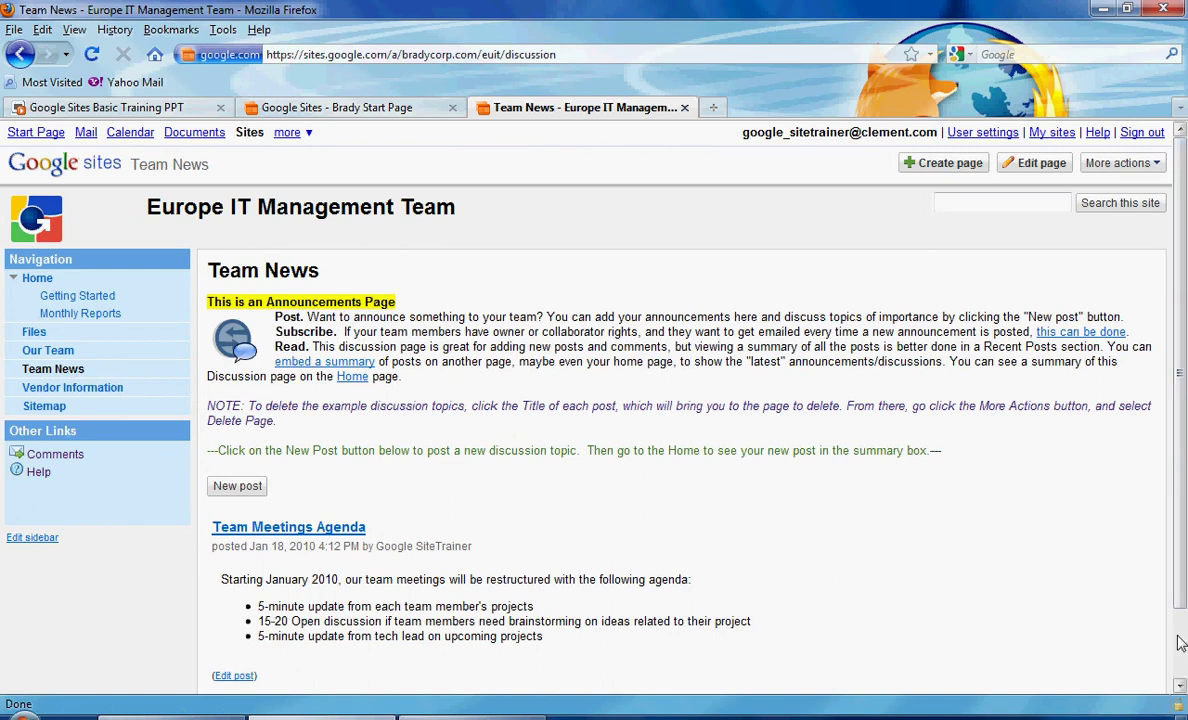
{"action": "scroll", "coordinate": [535, 536], "scroll_direction": "down", "scroll_amount": 1}
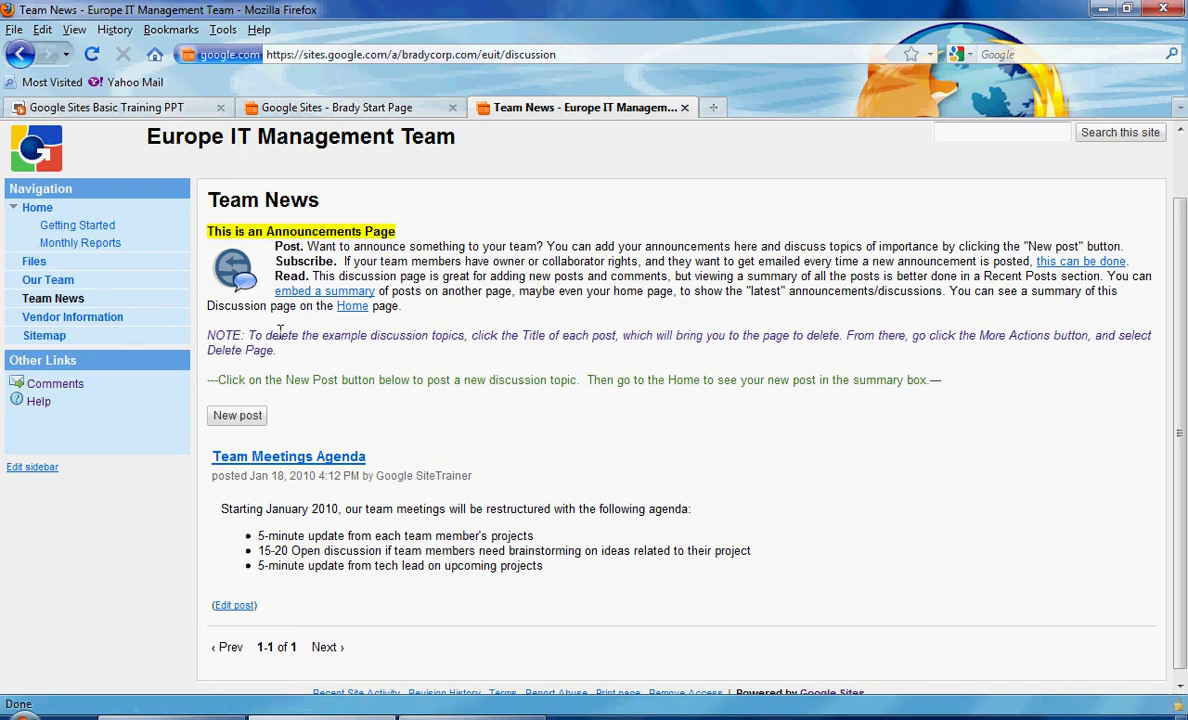
Start a new post titled 'New Website Launching September 15th!'.
{"action": "left_click", "coordinate": [240, 416]}
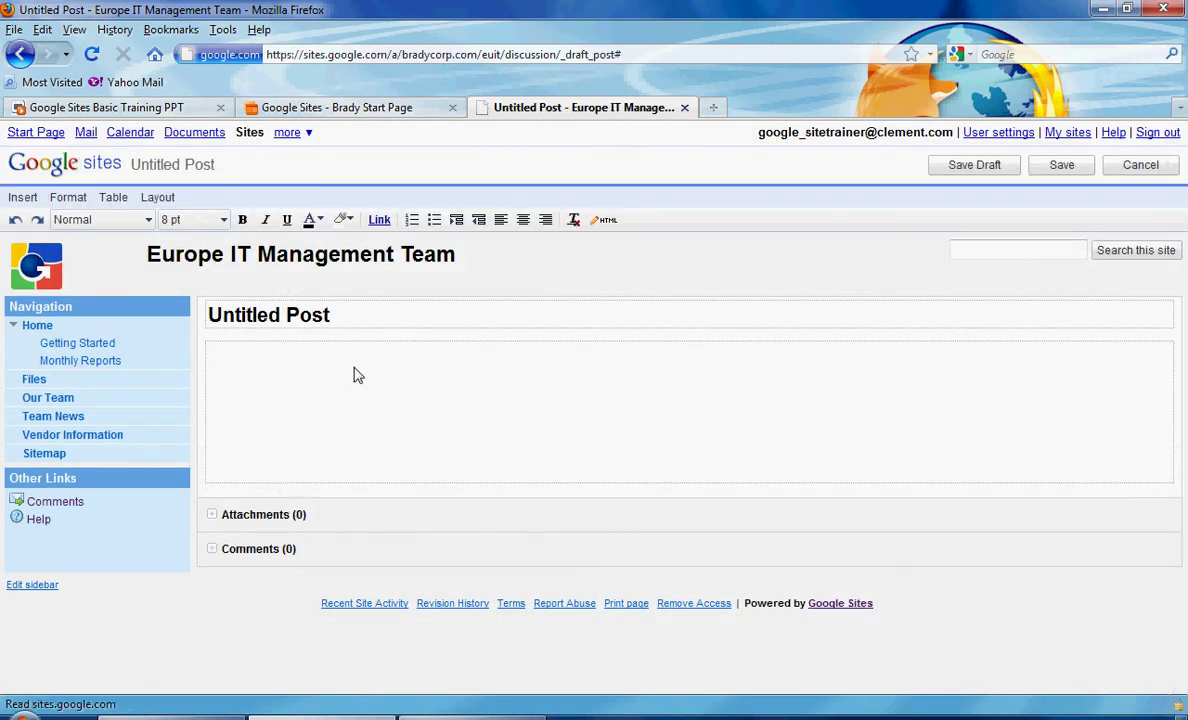
{"action": "left_click_drag", "start_coordinate": [352, 308], "coordinate": [148, 298]}
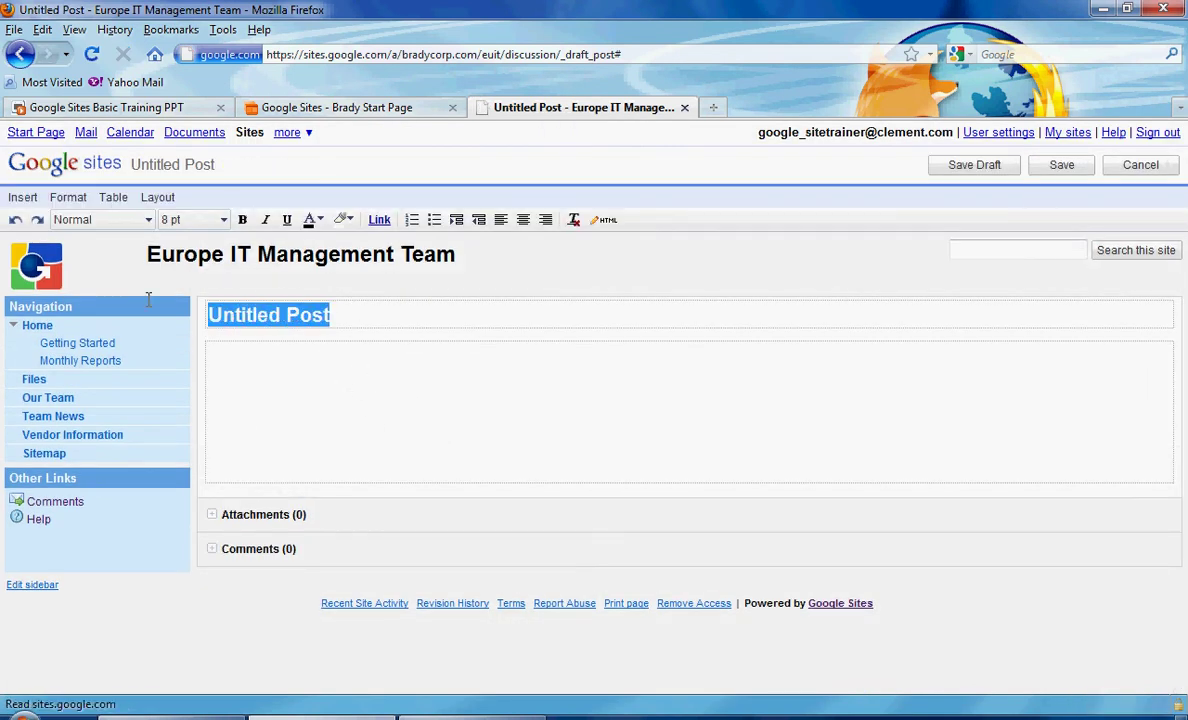
{"action": "type", "text": "New Website L"}
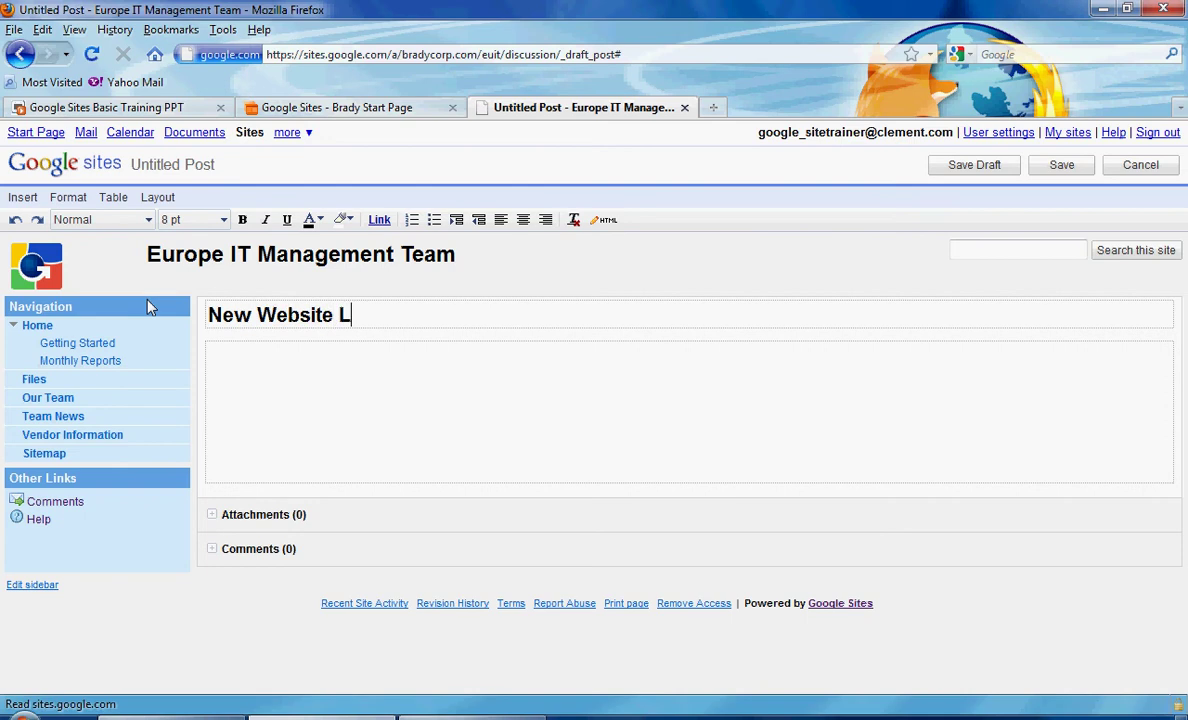
{"action": "type", "text": "aunching September 15th"}
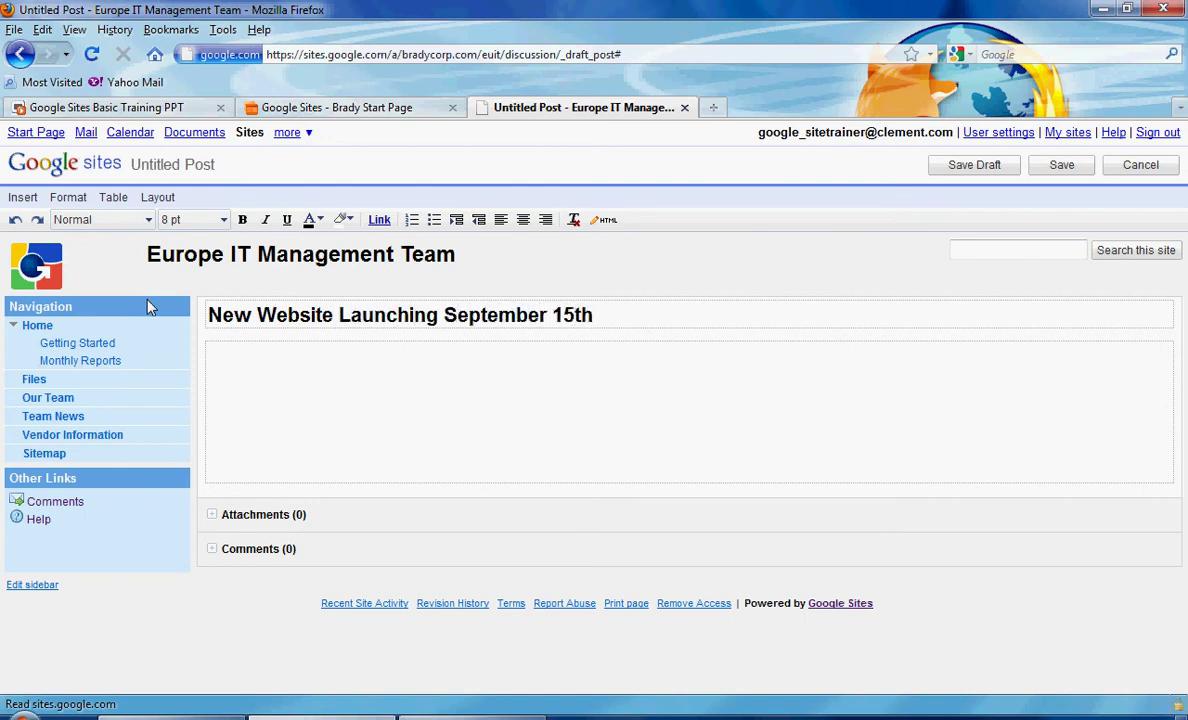
{"action": "type", "text": "!"}
{"action": "left_click", "coordinate": [318, 382]}
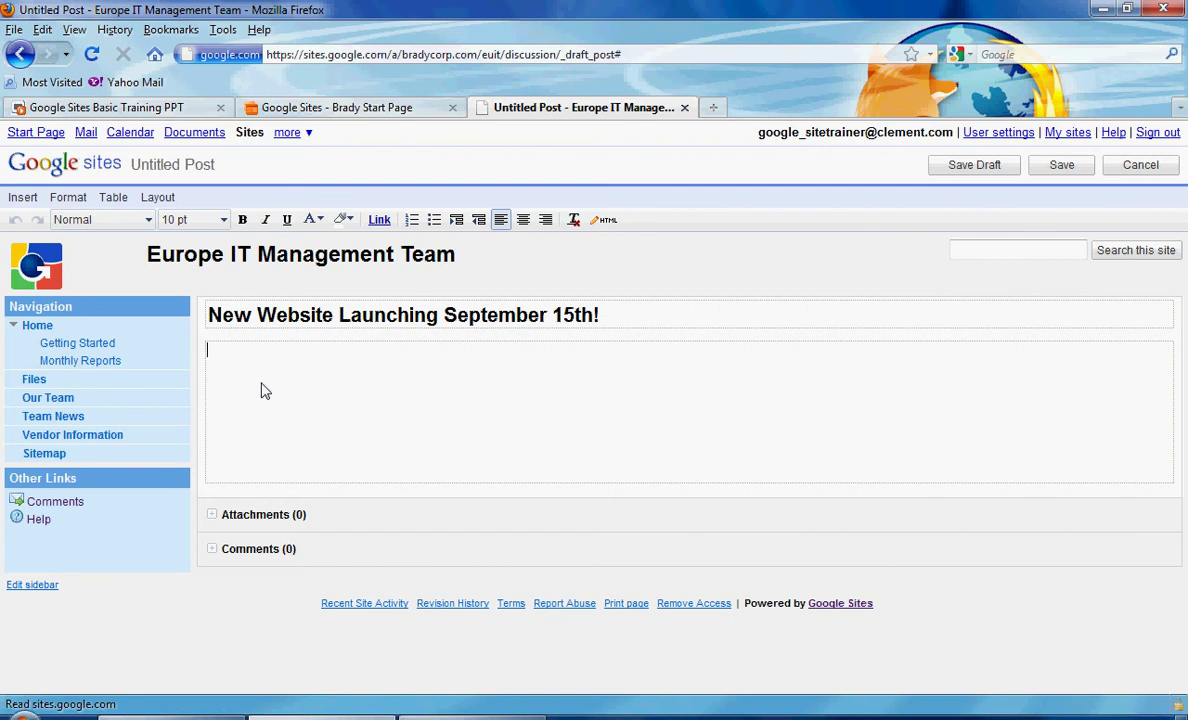
{"action": "type", "text": "We have a new site launching this month. Pel"}
{"action": "type", "text": "ase"}
{"action": "key", "text": "BackSpace"}
{"action": "key", "text": "BackSpace"}
{"action": "key", "text": "BackSpace"}
{"action": "key", "text": "BackSpace"}
{"action": "key", "text": "BackSpace"}
{"action": "key", "text": "BackSpace"}
{"action": "type", "text": "leas sche"}
{"action": "key", "text": "BackSpace"}
{"action": "key", "text": "BackSpace"}
{"action": "key", "text": "BackSpace"}
{"action": "key", "text": "BackSpace"}
{"action": "key", "text": "BackSpace"}
{"action": "key", "text": "BackSpace"}
{"action": "type", "text": "se chec"}
{"action": "type", "text": "ut"}
{"action": "key", "text": "Return"}
{"action": "type", "text": "ww"}
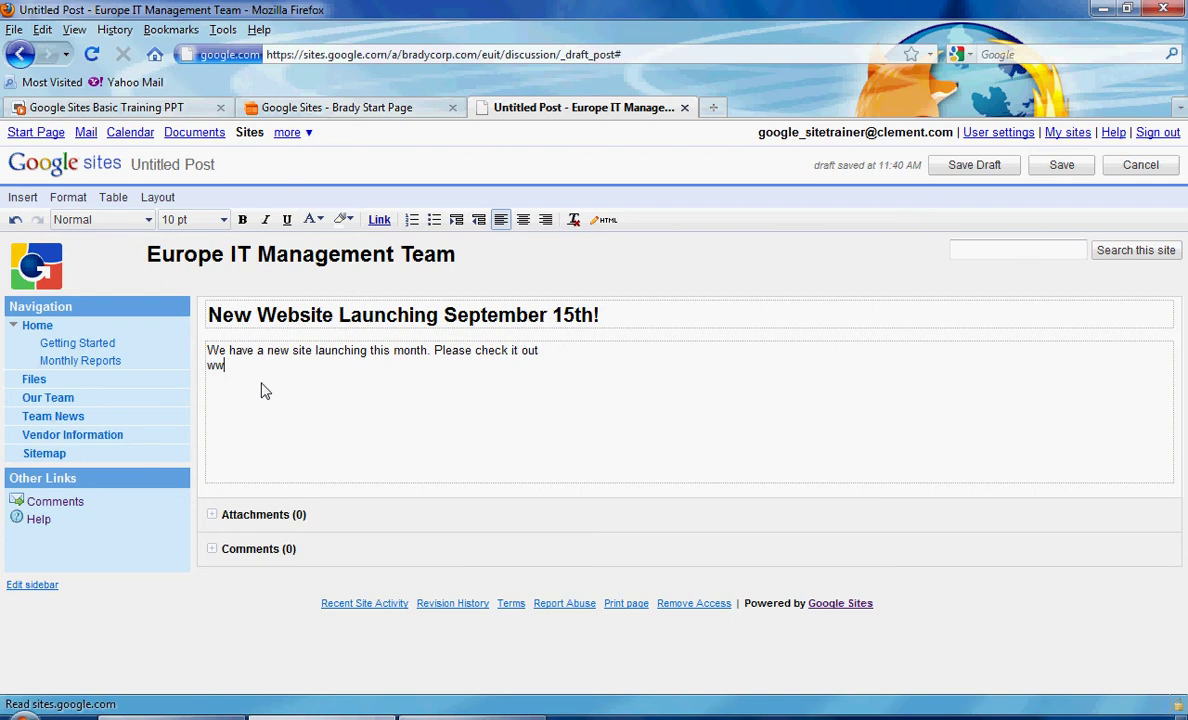
{"action": "type", "text": "w.bradycorp.com"}
{"action": "left_click_drag", "start_coordinate": [316, 366], "coordinate": [208, 370]}
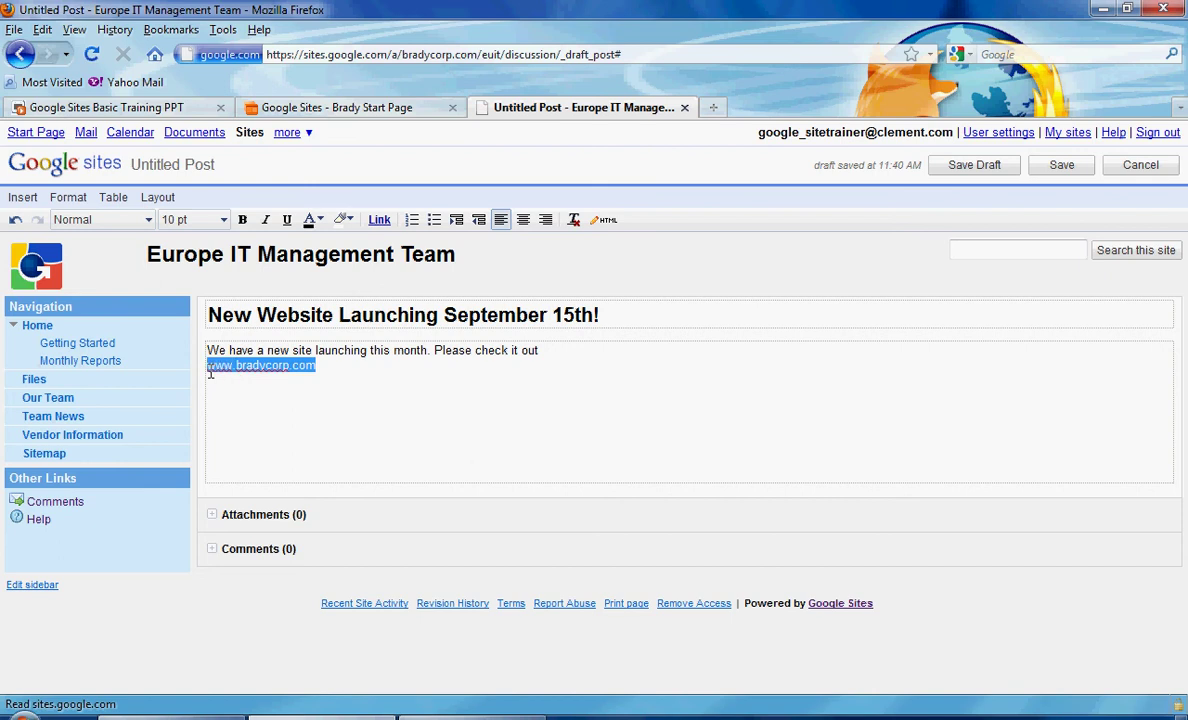
{"action": "left_click", "coordinate": [389, 228]}
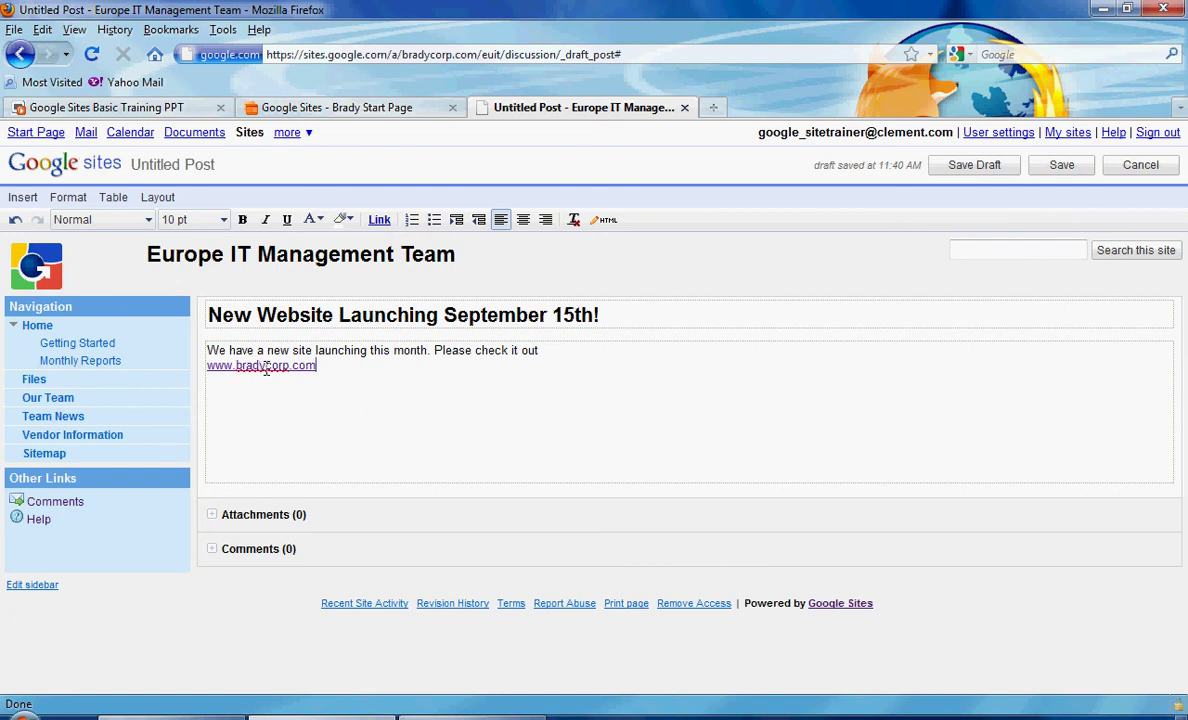
{"action": "left_click", "coordinate": [1084, 176]}
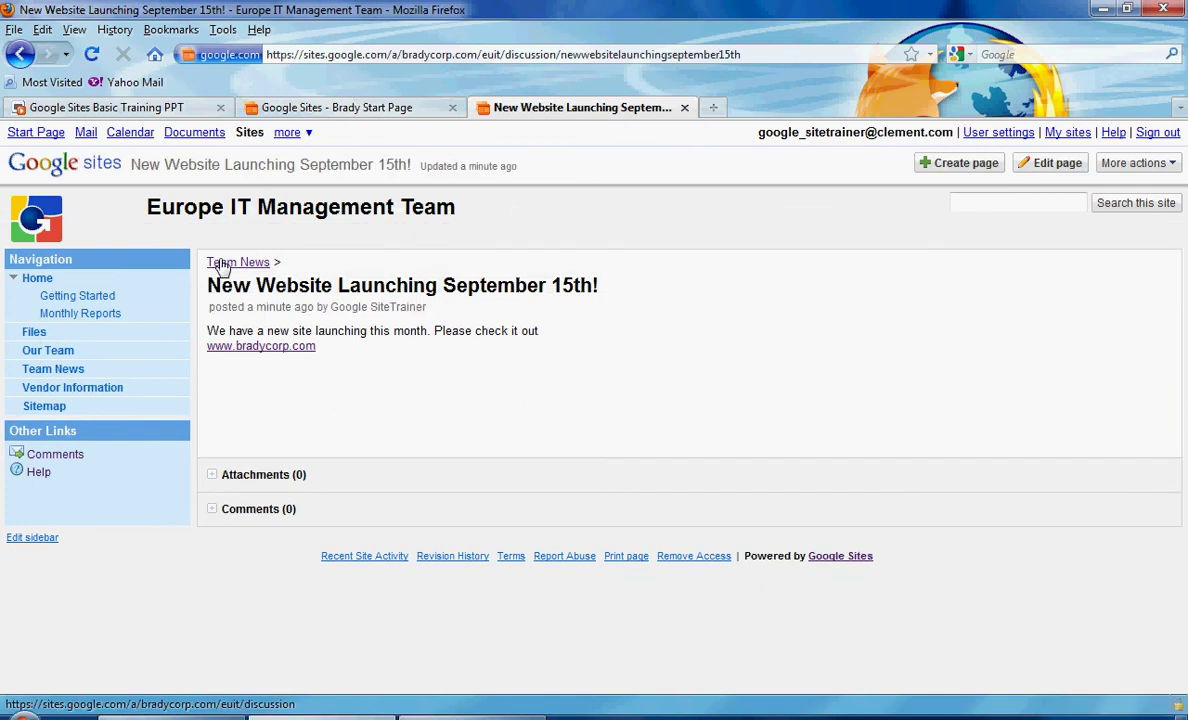
{"action": "left_click", "coordinate": [222, 264]}
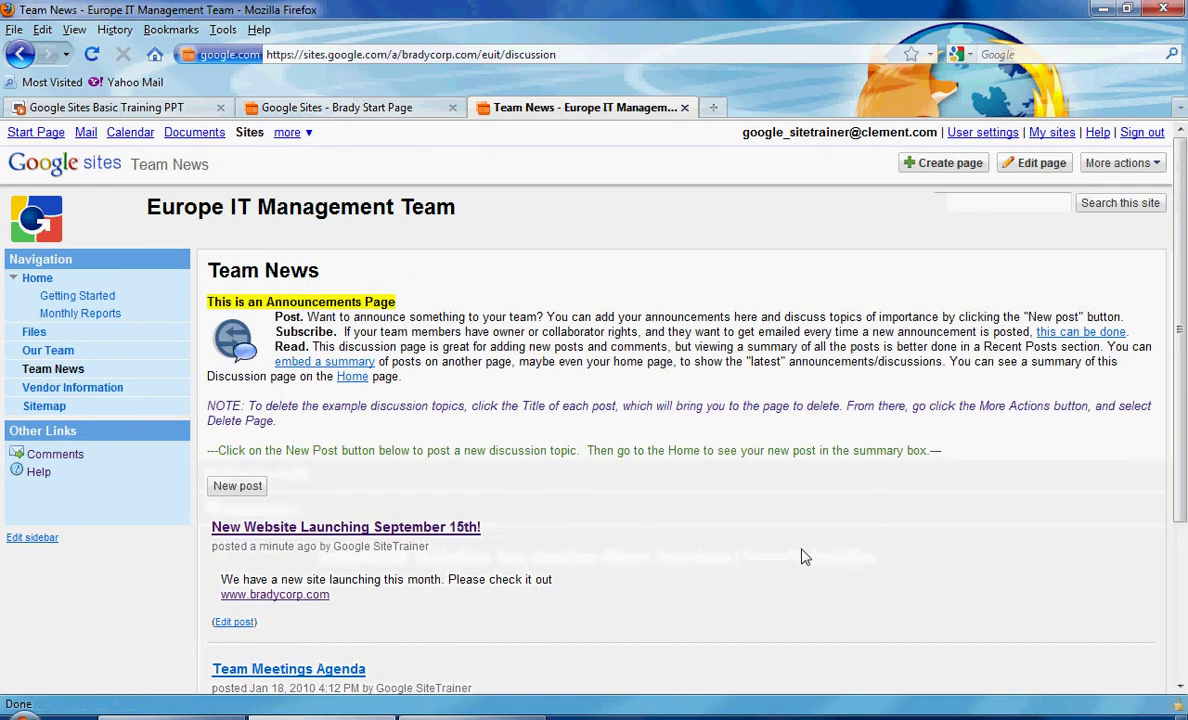
{"action": "scroll", "coordinate": [1181, 333], "scroll_direction": "down", "scroll_amount": 2}
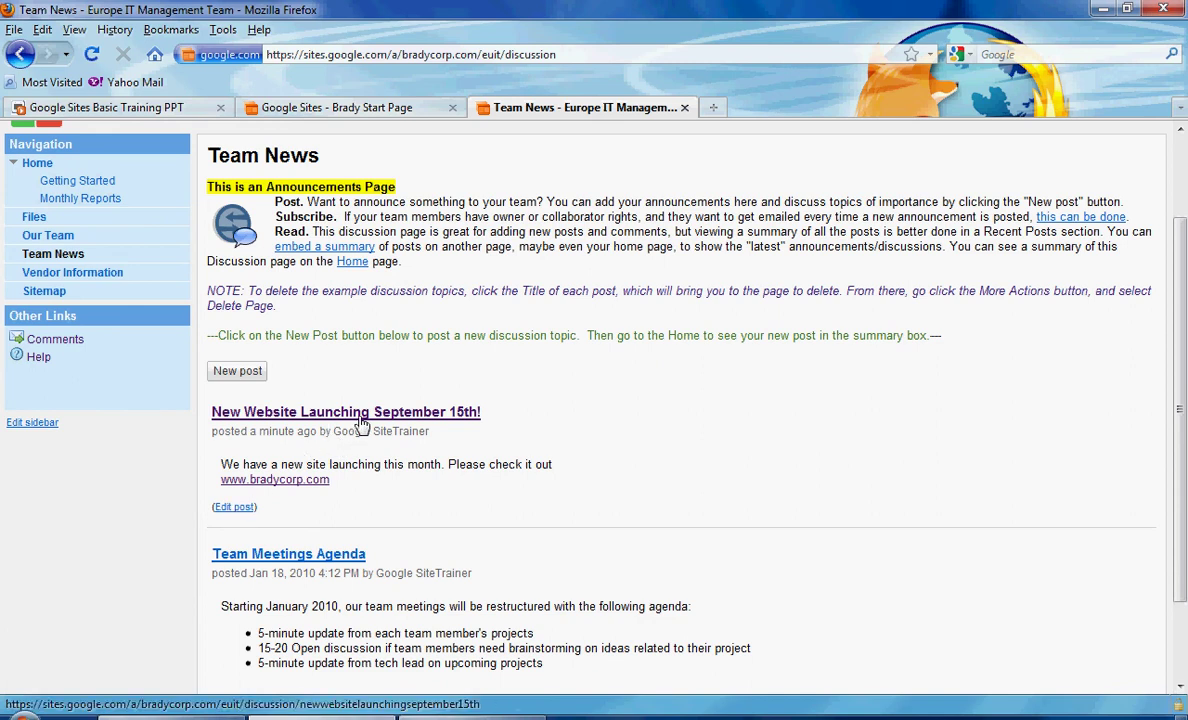
{"action": "left_click", "coordinate": [360, 418]}
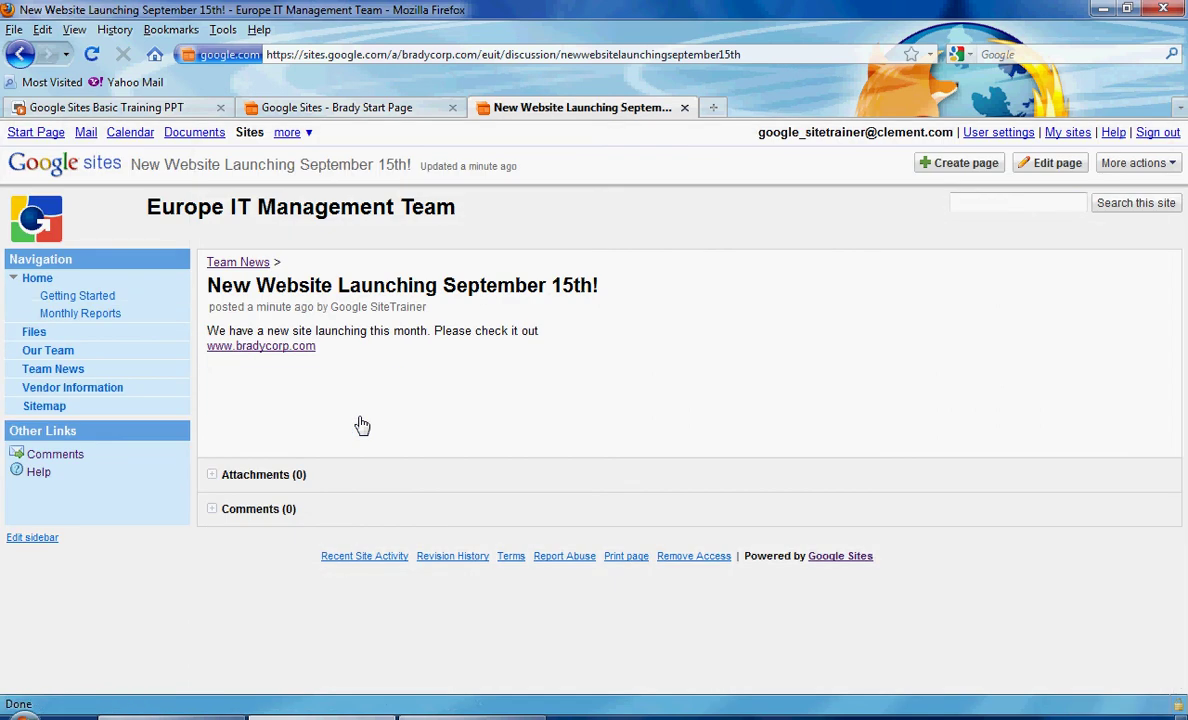
Post the comment 'Great!' on the launch announcement, then return to Team News.
{"action": "left_click", "coordinate": [232, 512]}
{"action": "type", "text": "GReat"}
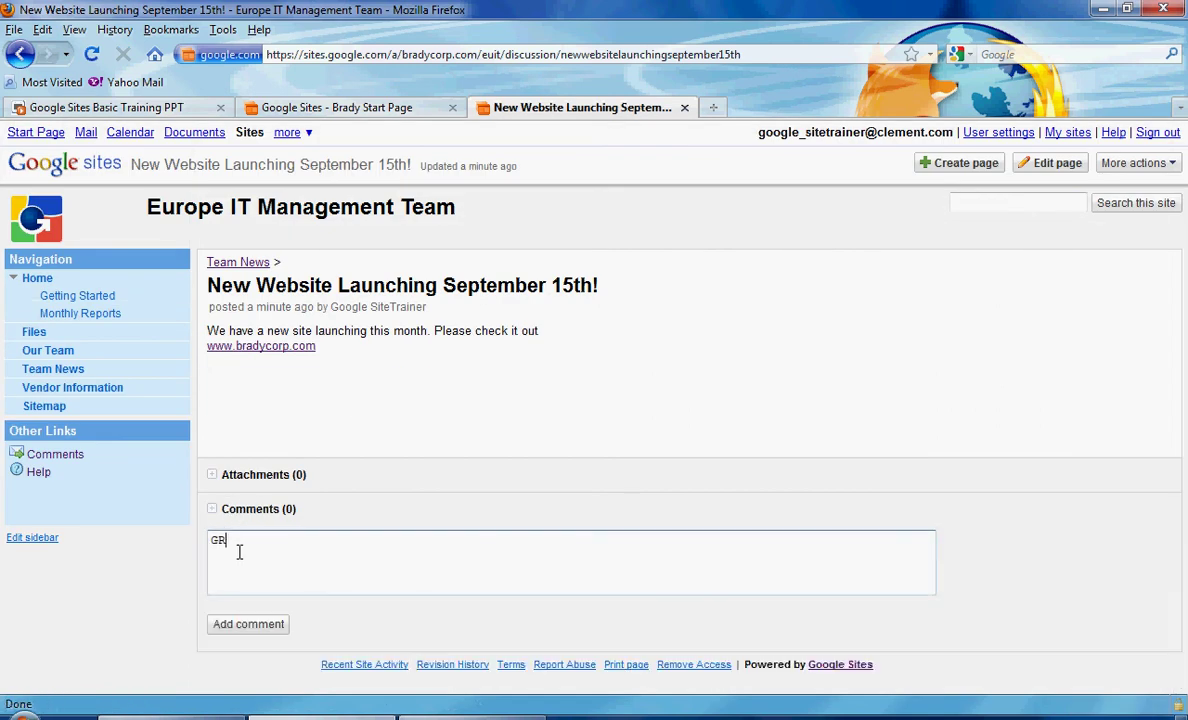
{"action": "key", "text": "BackSpace"}
{"action": "key", "text": "BackSpace"}
{"action": "key", "text": "BackSpace"}
{"action": "key", "text": "BackSpace"}
{"action": "type", "text": "reaat"}
{"action": "key", "text": "BackSpace"}
{"action": "key", "text": "BackSpace"}
{"action": "type", "text": "t!"}
{"action": "left_click", "coordinate": [228, 628]}
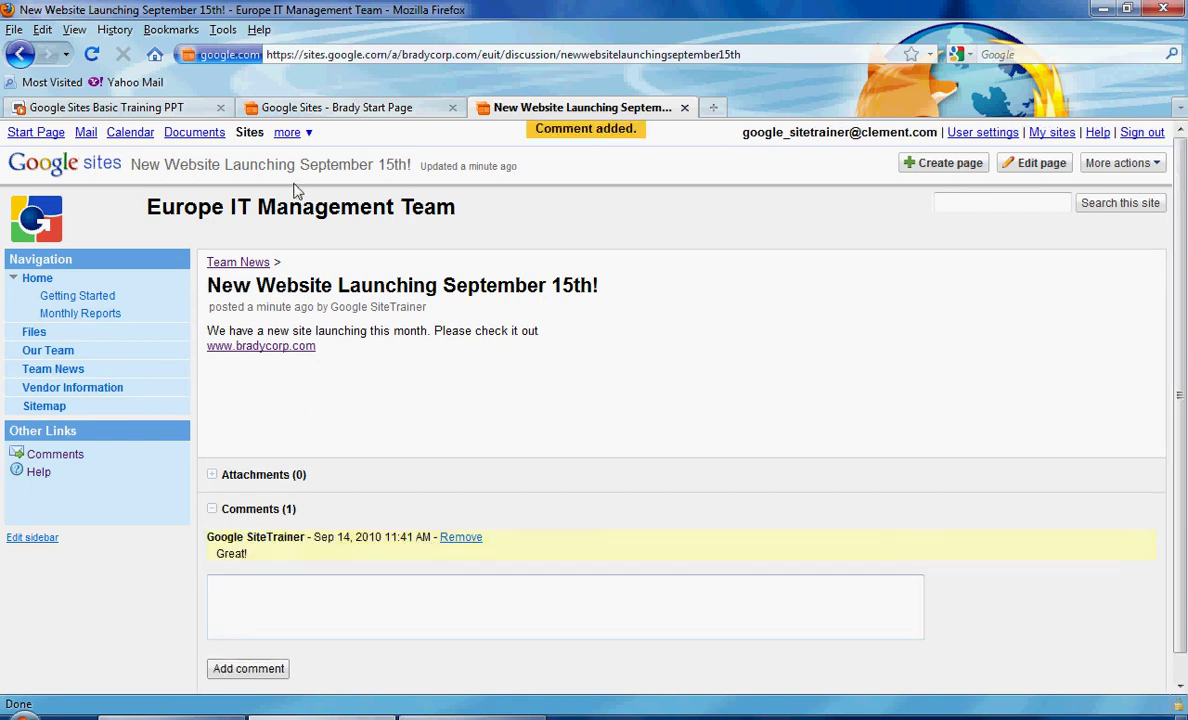
{"action": "left_click", "coordinate": [250, 266]}
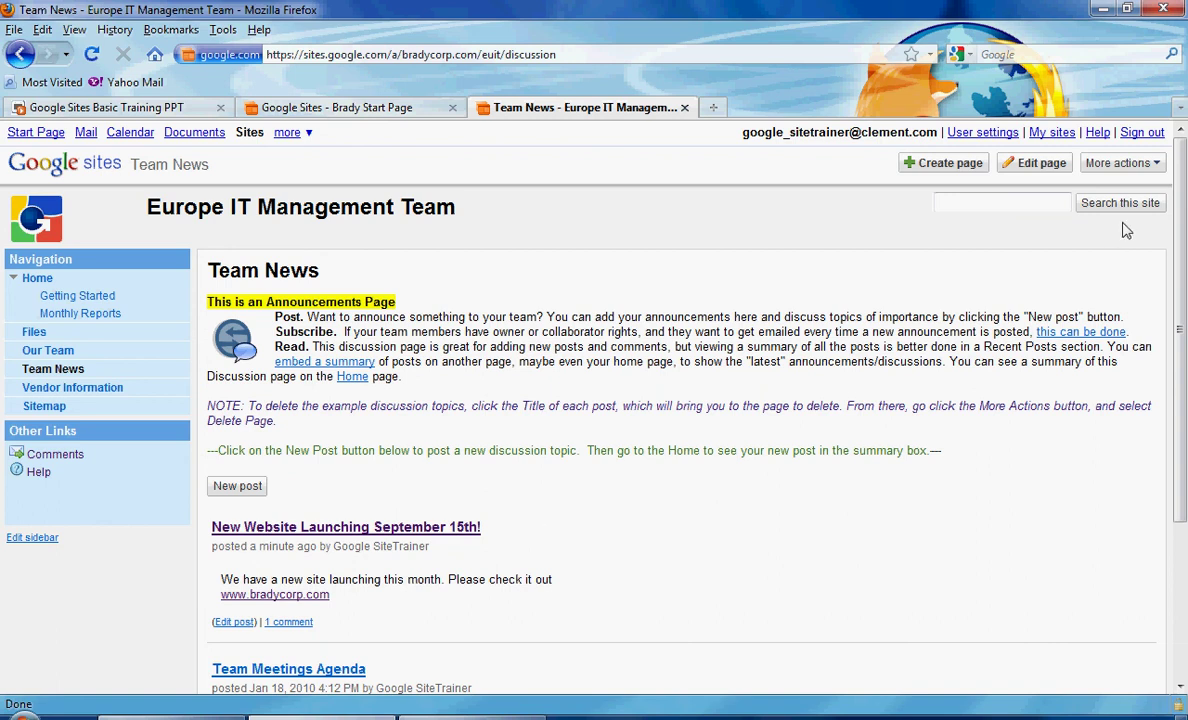
Subscribe to change notifications for the Team News page via More actions.
{"action": "left_click", "coordinate": [1130, 173]}
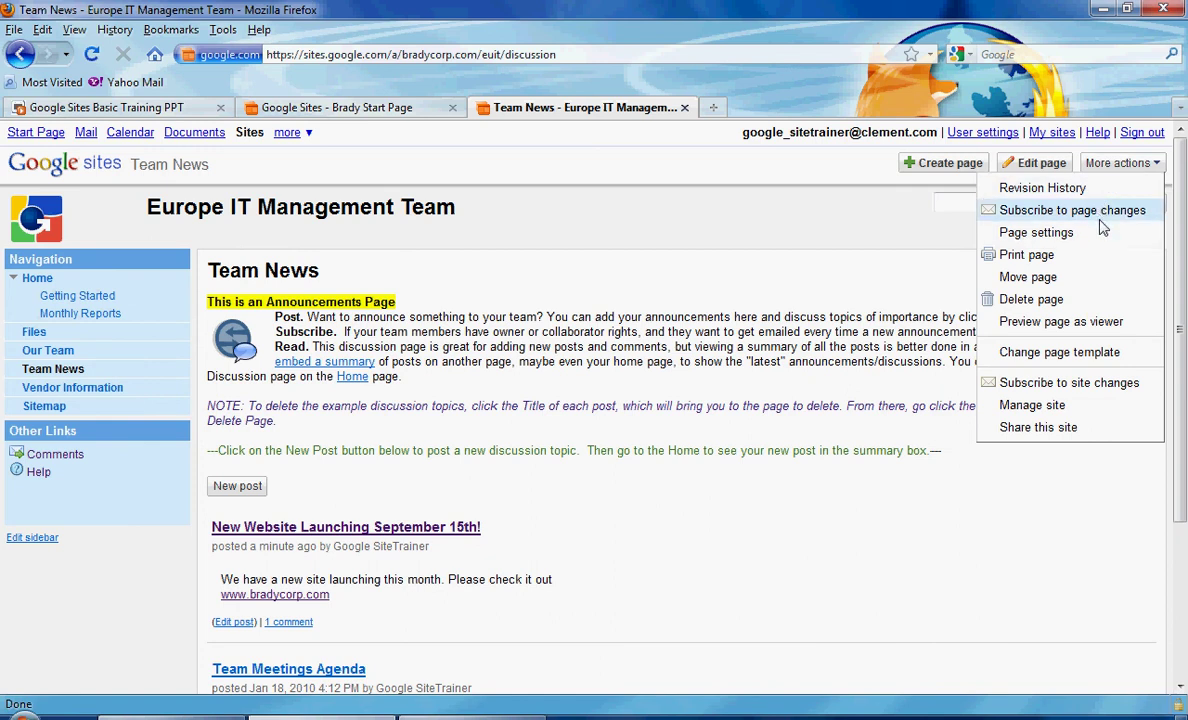
{"action": "left_click", "coordinate": [1100, 220]}
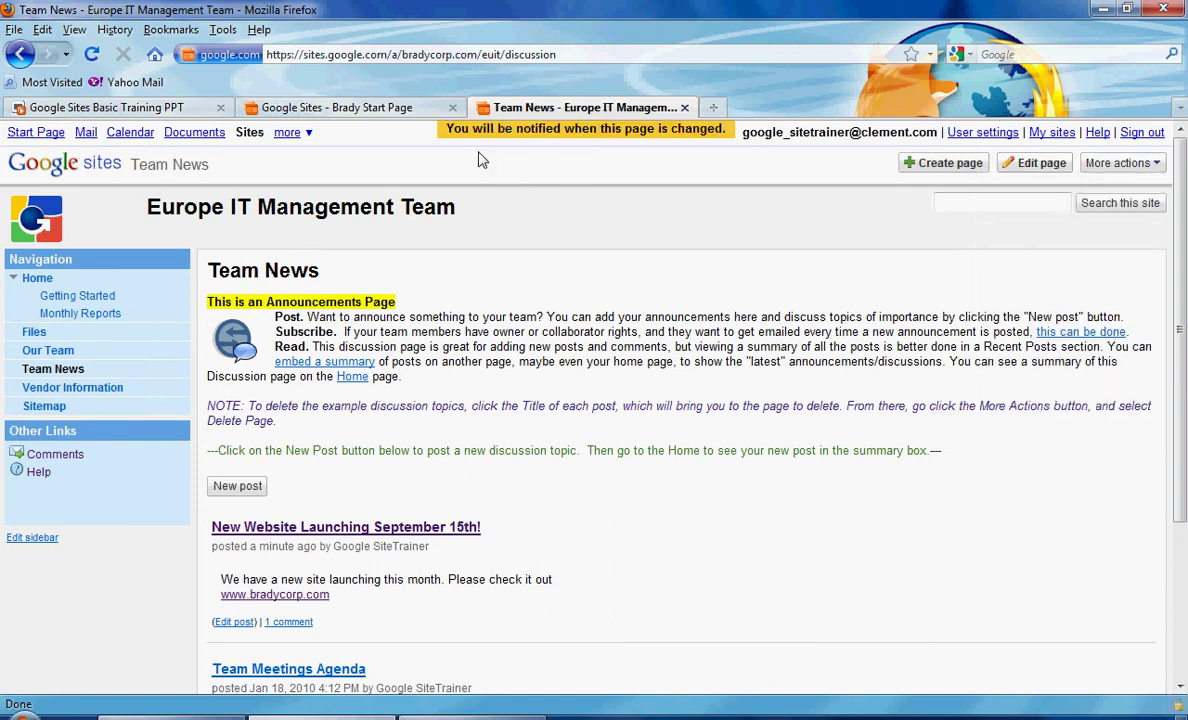